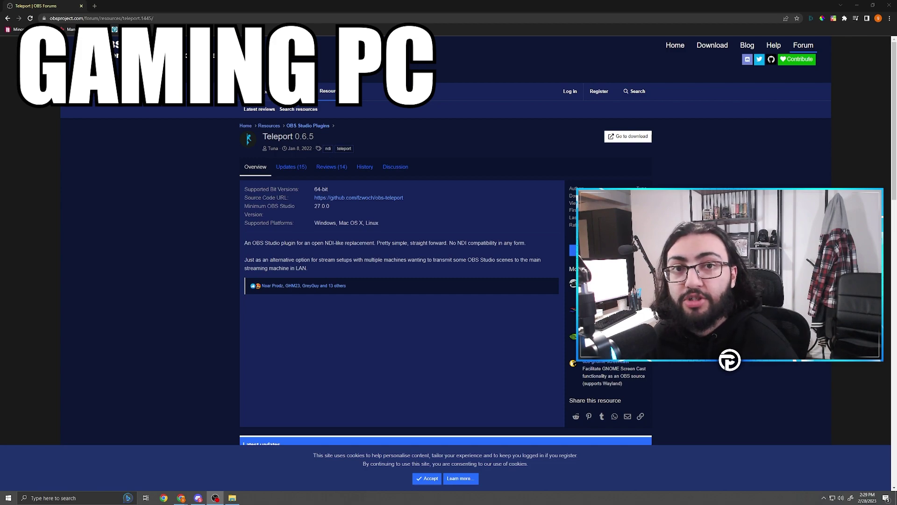
# Download obs-teleport.zip from the Assets of the Teleport 0.6.5 GitHub release page
pyautogui.doubleClick(328, 207)
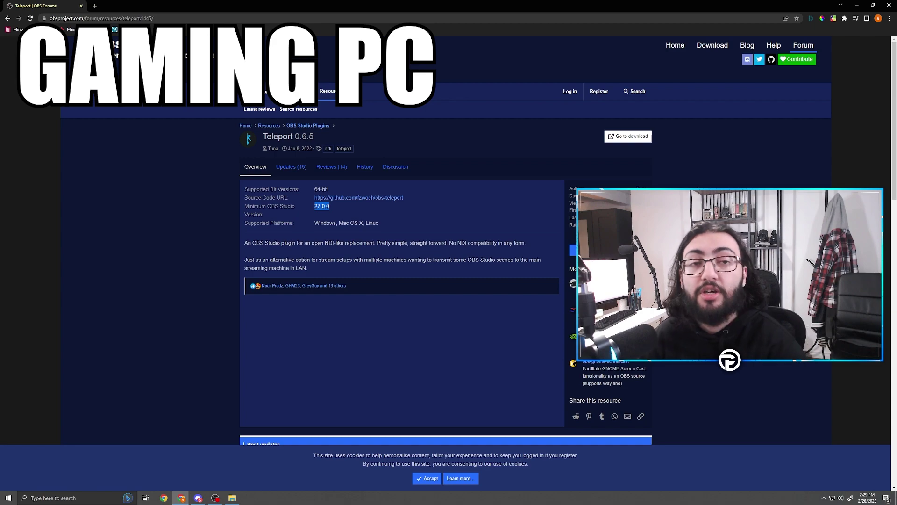
pyautogui.click(624, 136)
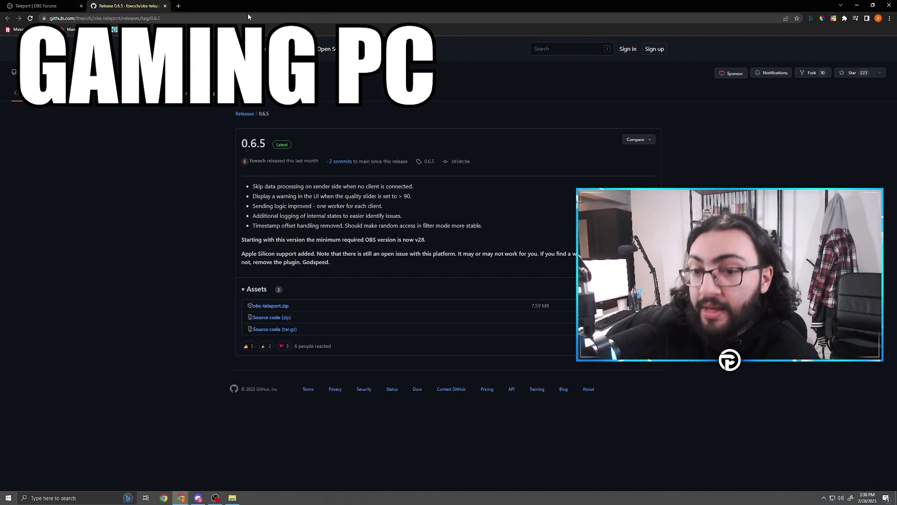
pyautogui.rightClick(268, 308)
pyautogui.click(271, 306)
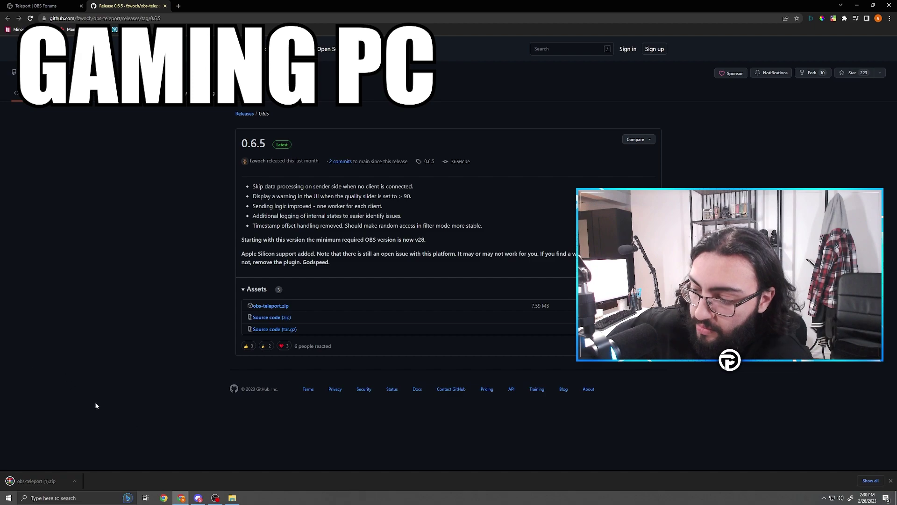
# Run Teleport.exe from the zip's windows-x86_64 folder, install to the default folder, ignoring the error, then close WinRAR
pyautogui.click(36, 480)
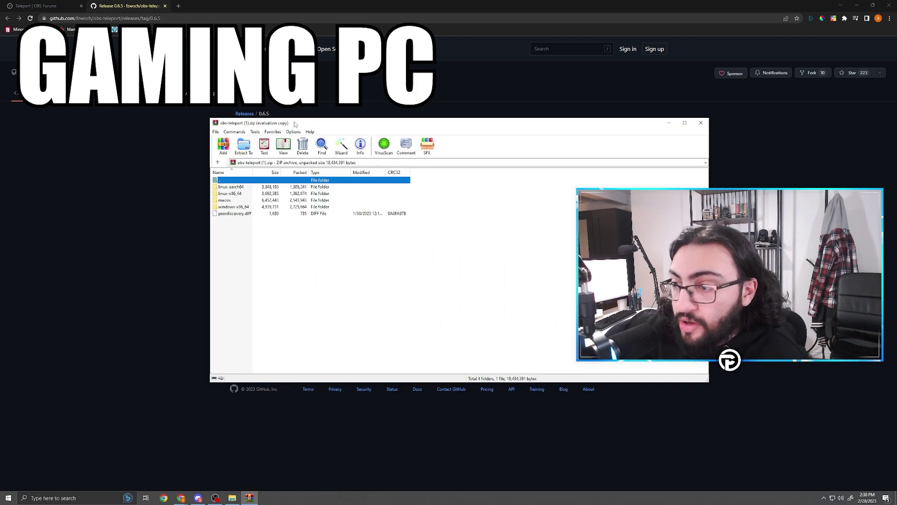
pyautogui.doubleClick(252, 206)
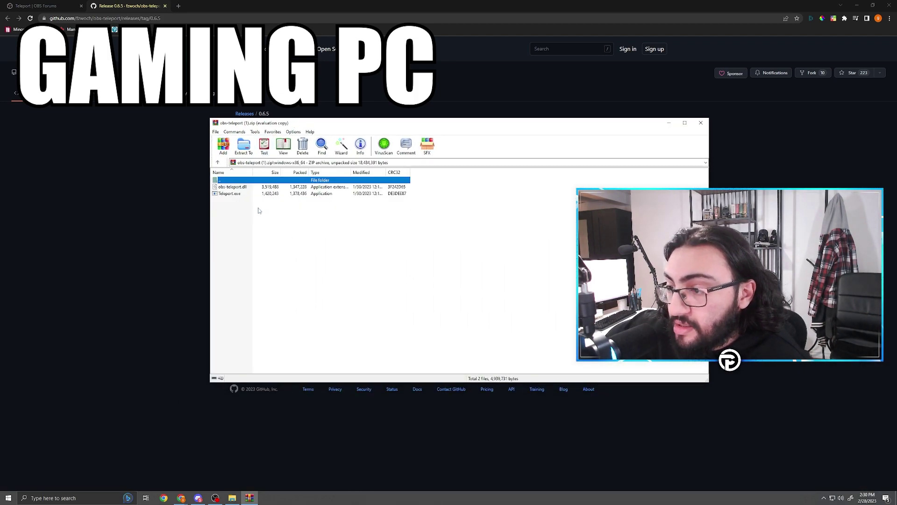
pyautogui.doubleClick(231, 193)
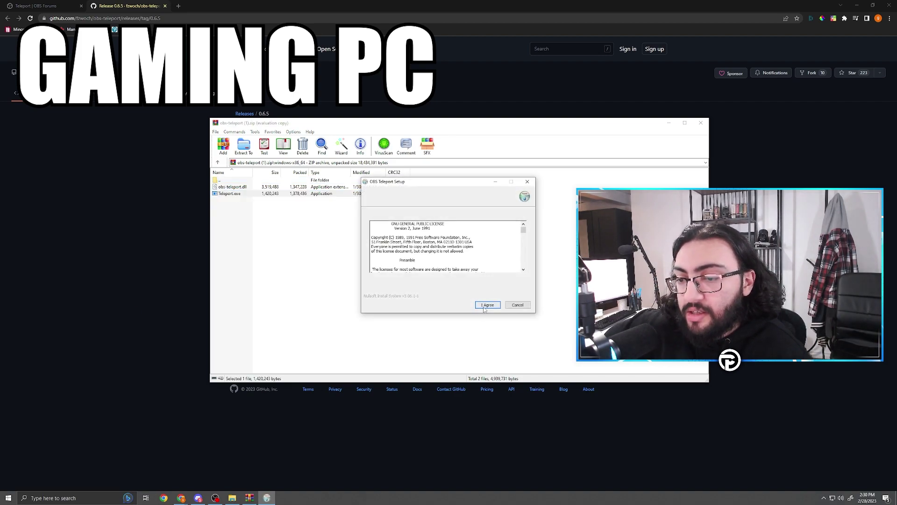
pyautogui.click(484, 309)
pyautogui.click(485, 308)
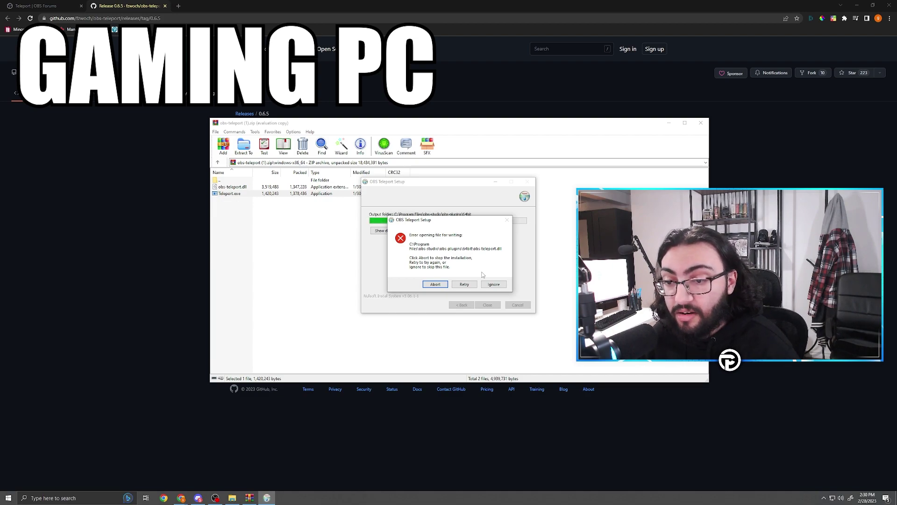
pyautogui.click(493, 284)
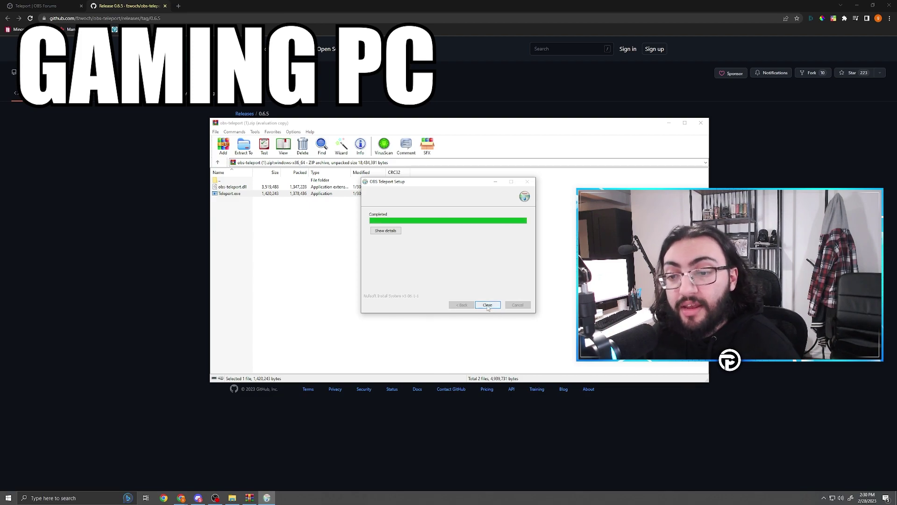
pyautogui.click(487, 305)
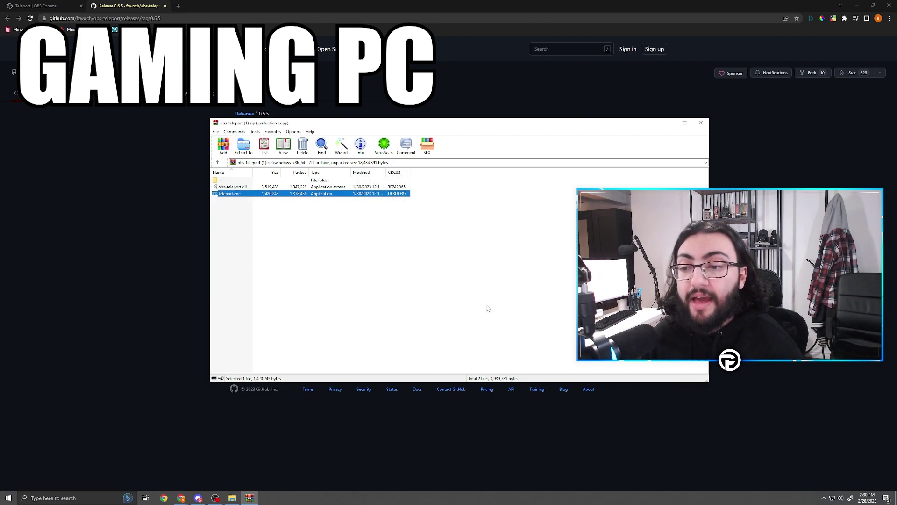
pyautogui.click(701, 123)
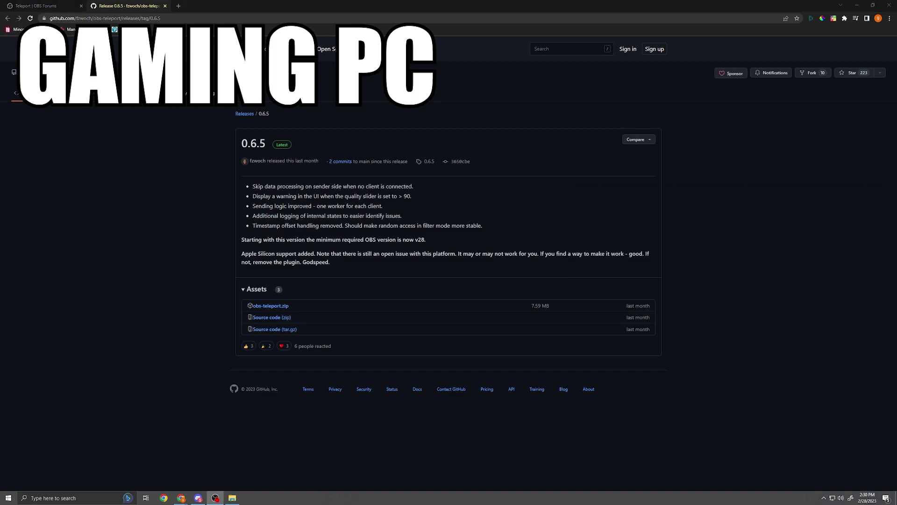
# Disable the OBS main preview and drag the Vertical dock wider to the left
pyautogui.hotkey('alt', 'Tab')
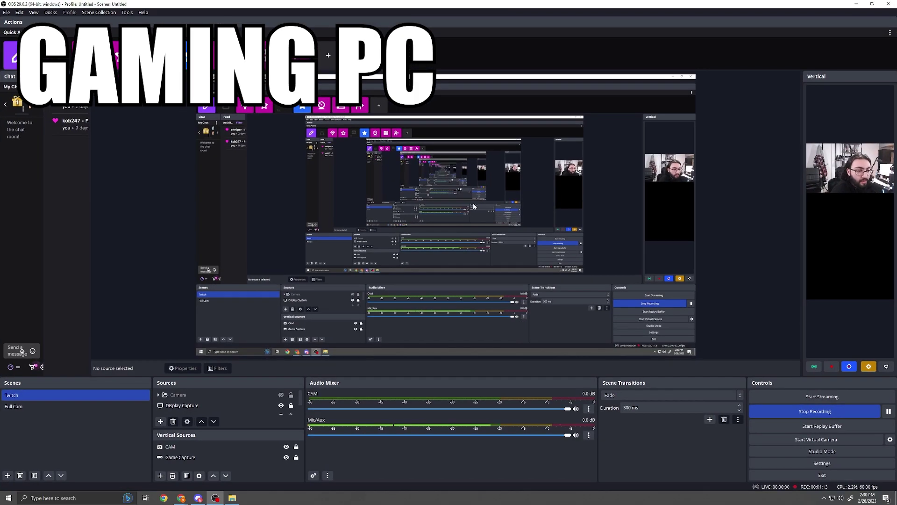
pyautogui.rightClick(374, 277)
pyautogui.click(413, 304)
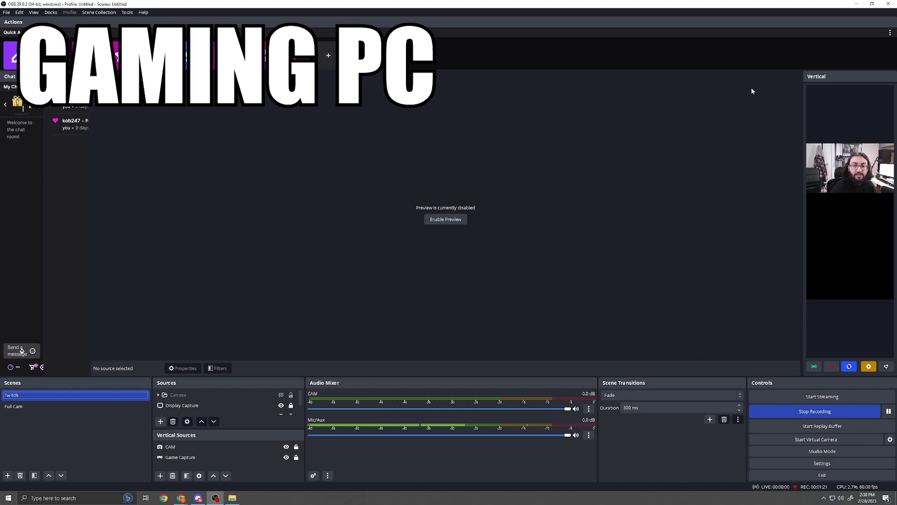
pyautogui.moveTo(804, 91); pyautogui.dragTo(737, 87)
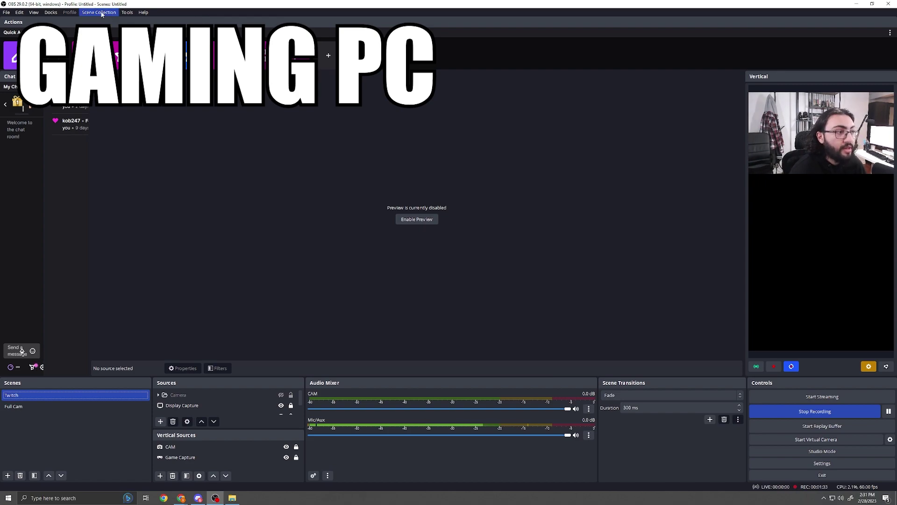
pyautogui.click(126, 12)
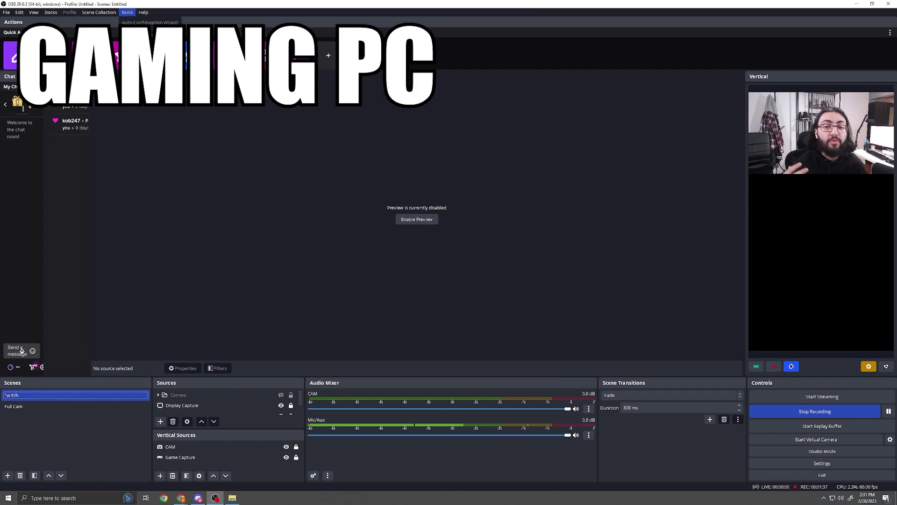
# Reset Teleport settings to defaults, set identifier GAMING PC and port 1514, enable Teleport, and confirm
pyautogui.click(140, 74)
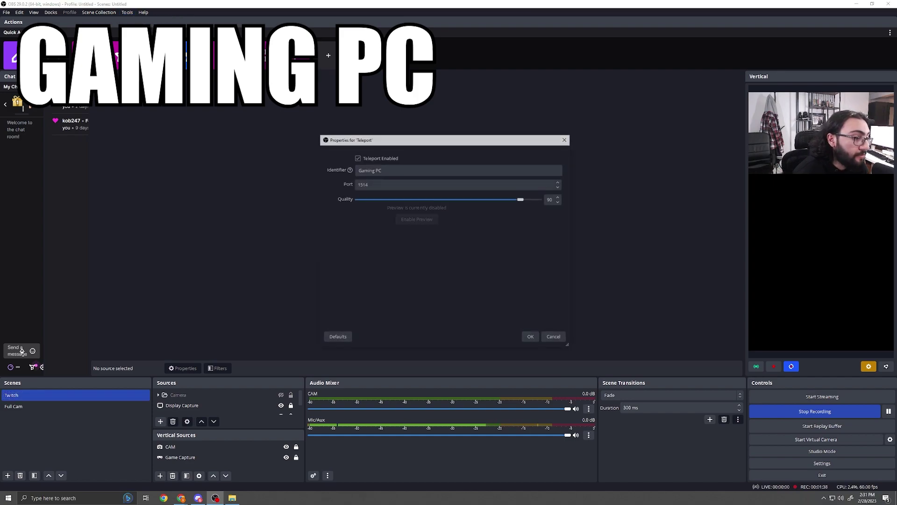
pyautogui.click(358, 158)
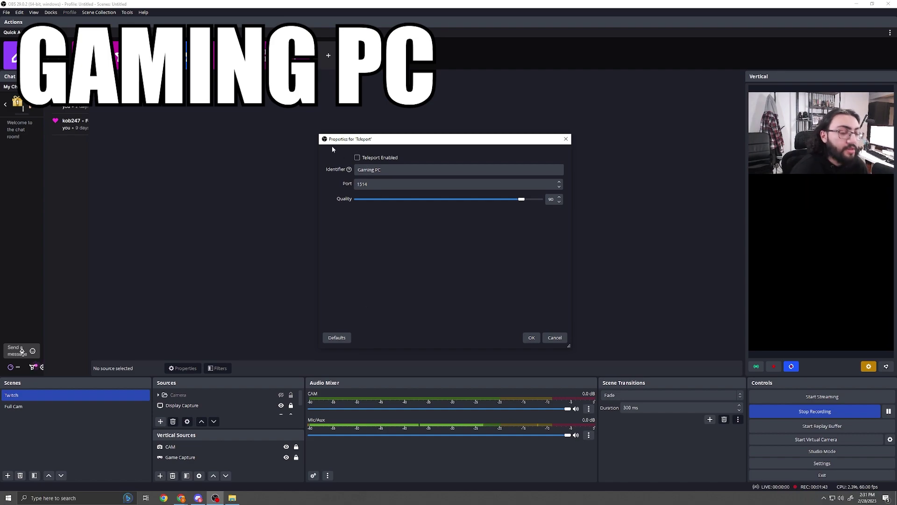
pyautogui.tripleClick(398, 171)
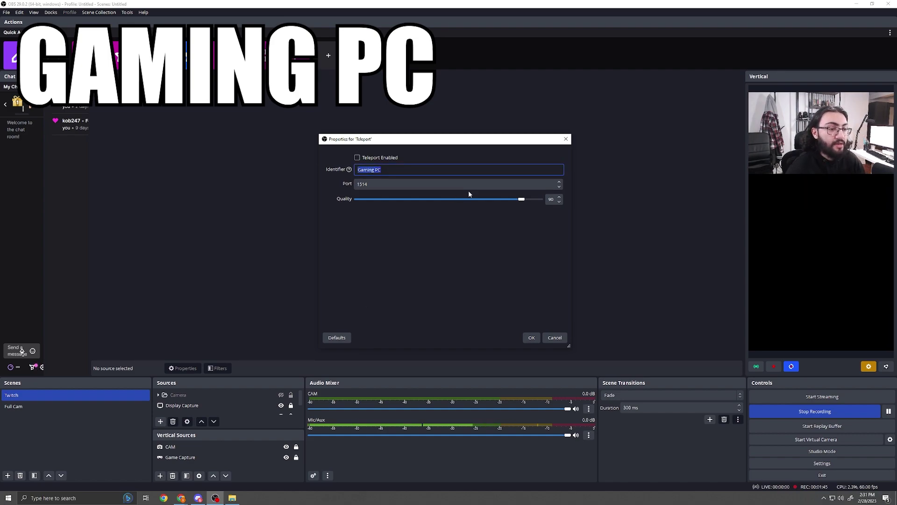
pyautogui.click(330, 336)
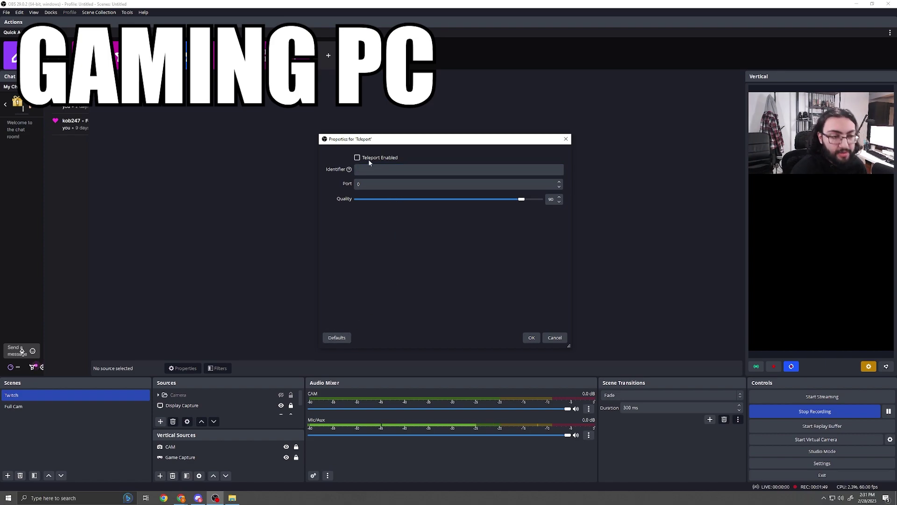
pyautogui.click(378, 170)
pyautogui.write('GA')
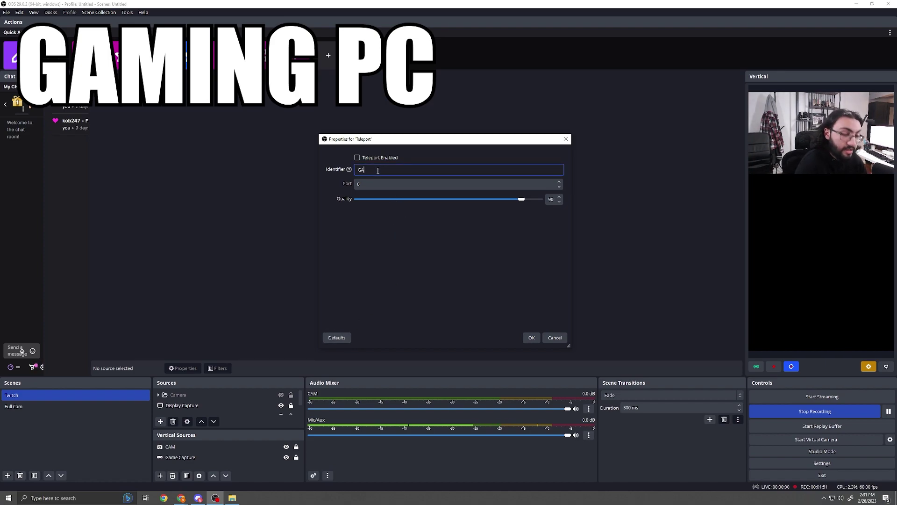
pyautogui.write('MING PC')
pyautogui.press('Tab')
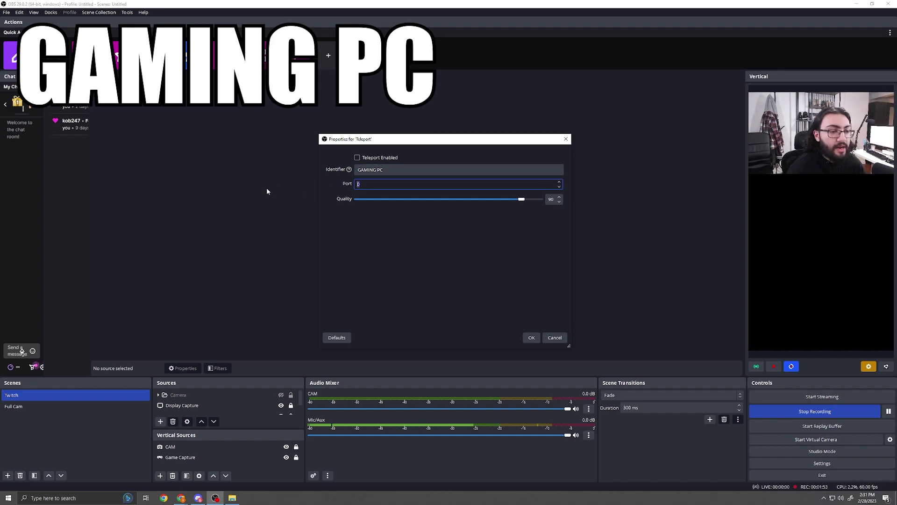
pyautogui.write('1514')
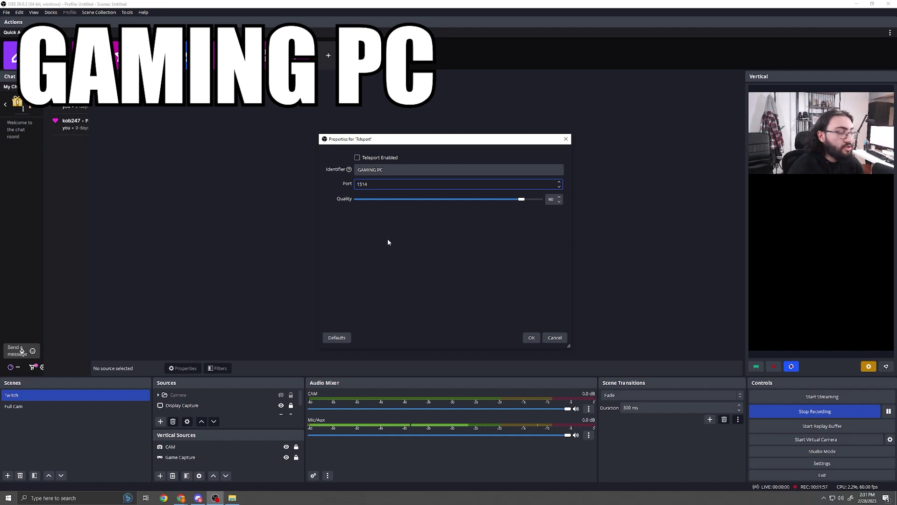
pyautogui.click(378, 159)
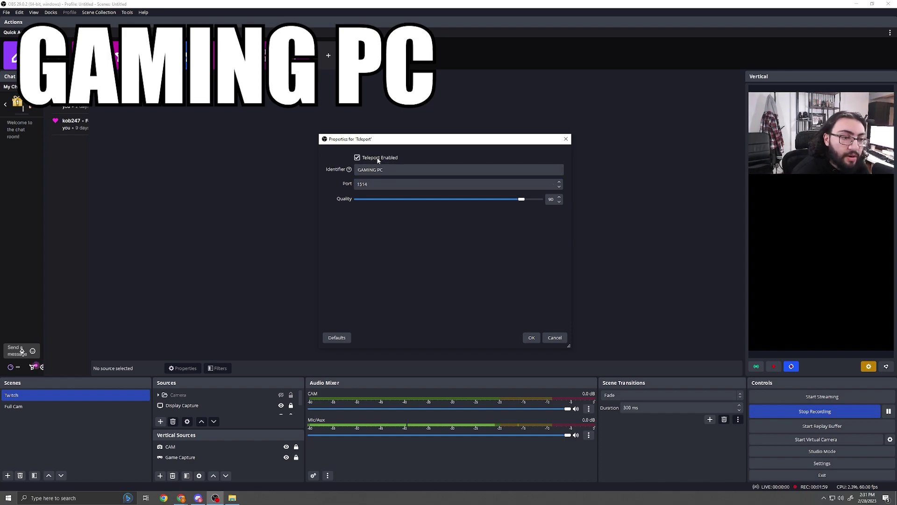
pyautogui.click(528, 334)
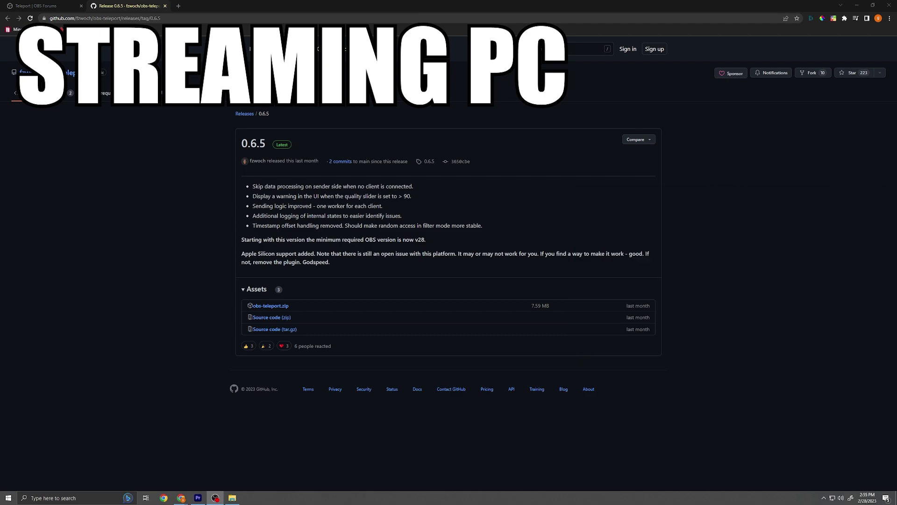
# Switch from the Chrome release page back to the streaming PC's OBS Studio window
pyautogui.hotkey('alt', 'Tab')
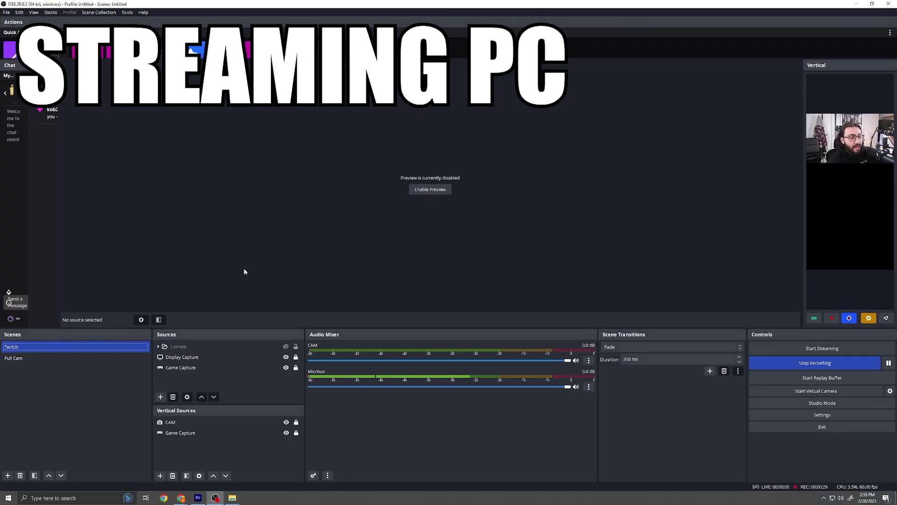
# In Tools > Teleport, enable Teleport, reset defaults, set identifier STREAMING PC and port 1514, and save
pyautogui.click(127, 13)
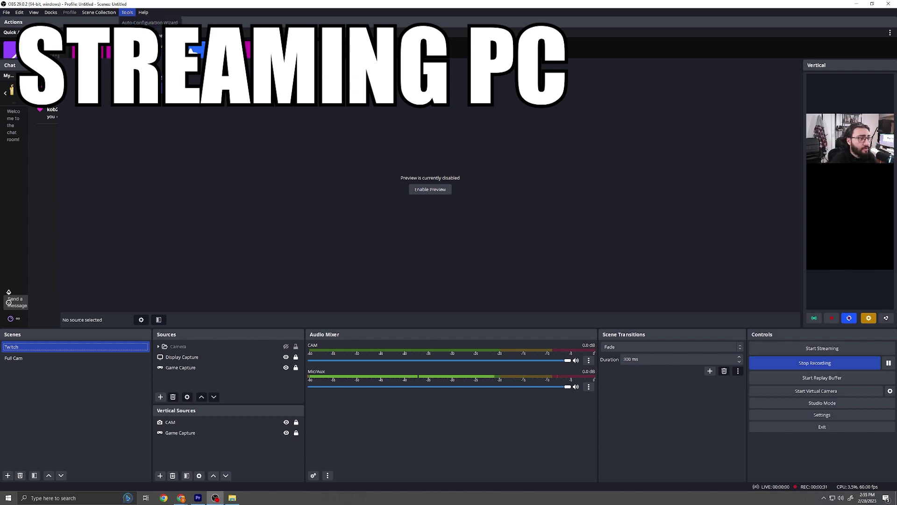
pyautogui.click(145, 53)
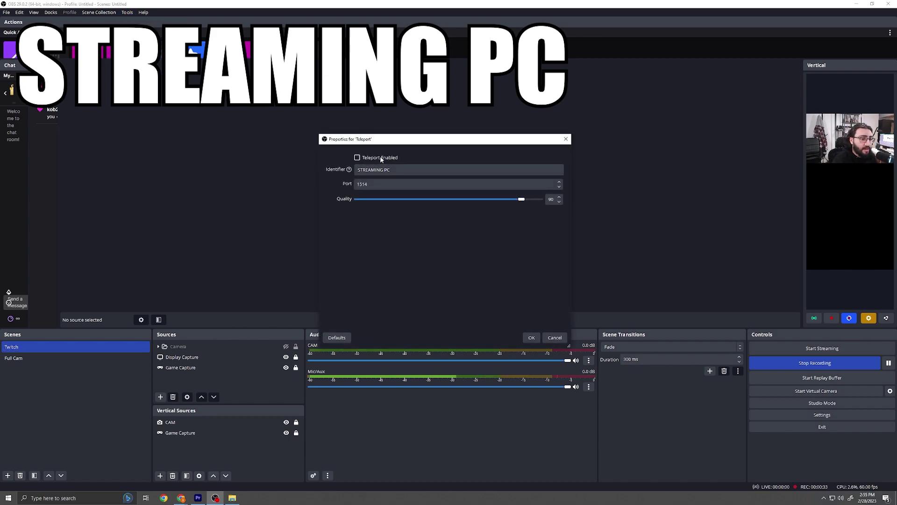
pyautogui.click(357, 158)
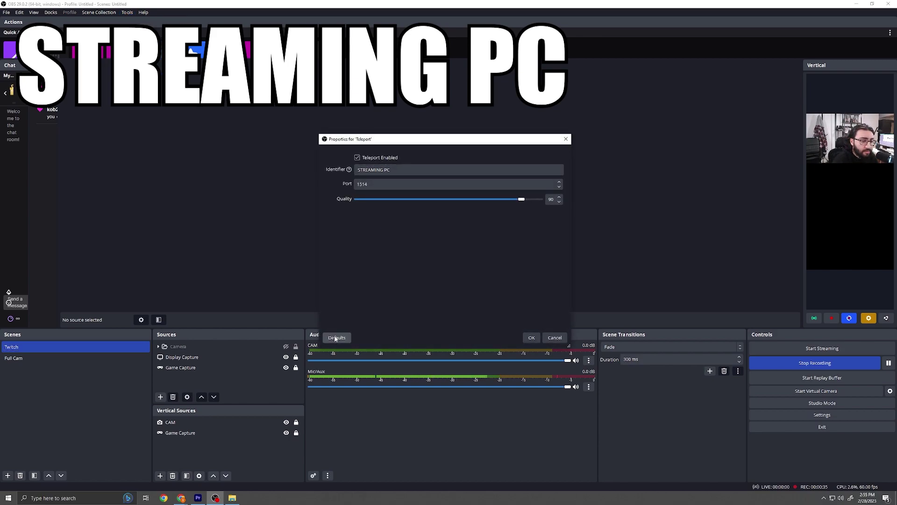
pyautogui.click(335, 338)
pyautogui.click(369, 170)
pyautogui.write('STREA')
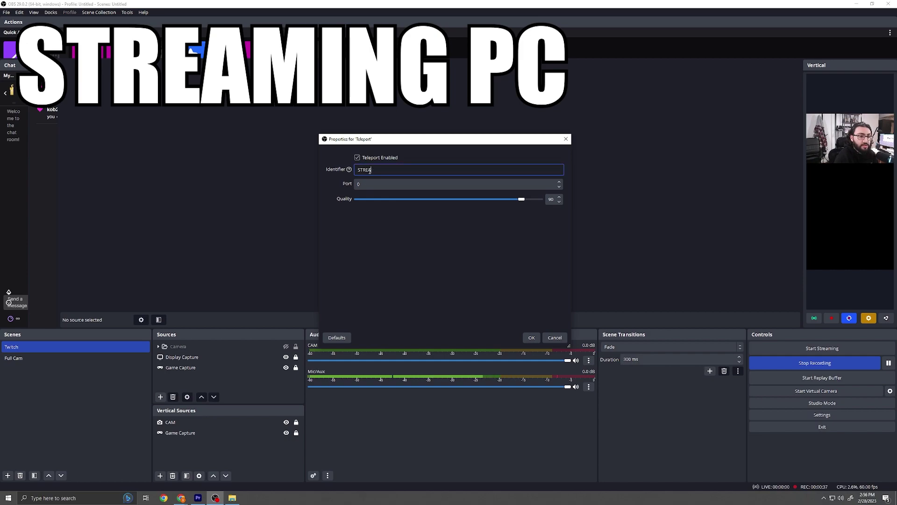
pyautogui.write('MING PC')
pyautogui.click(412, 184)
pyautogui.write('1514')
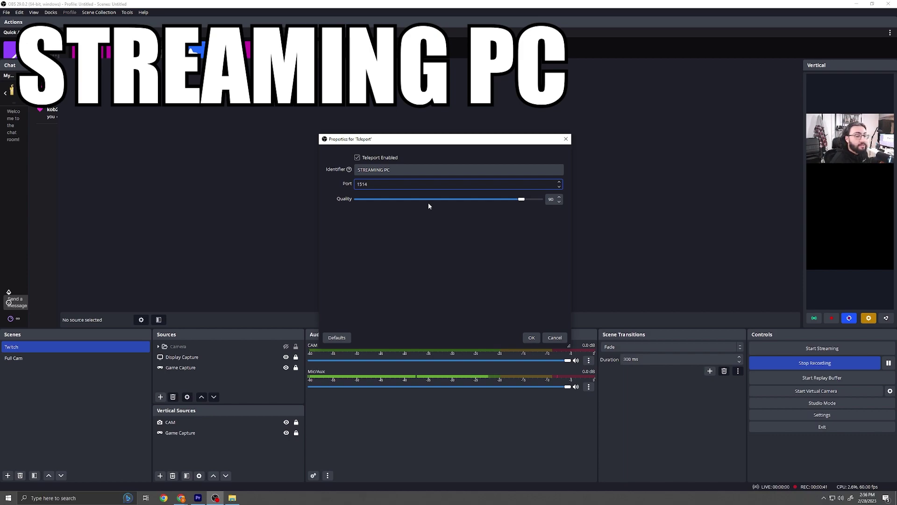
pyautogui.click(532, 337)
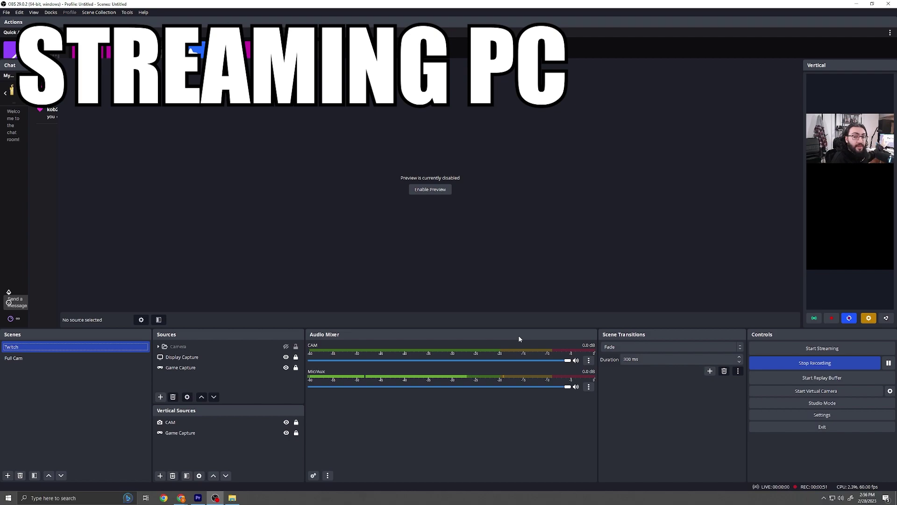
# Add a Teleport source named GAMING PC FEED, refresh its stream list and open the Teleport dropdown
pyautogui.click(160, 396)
pyautogui.click(208, 330)
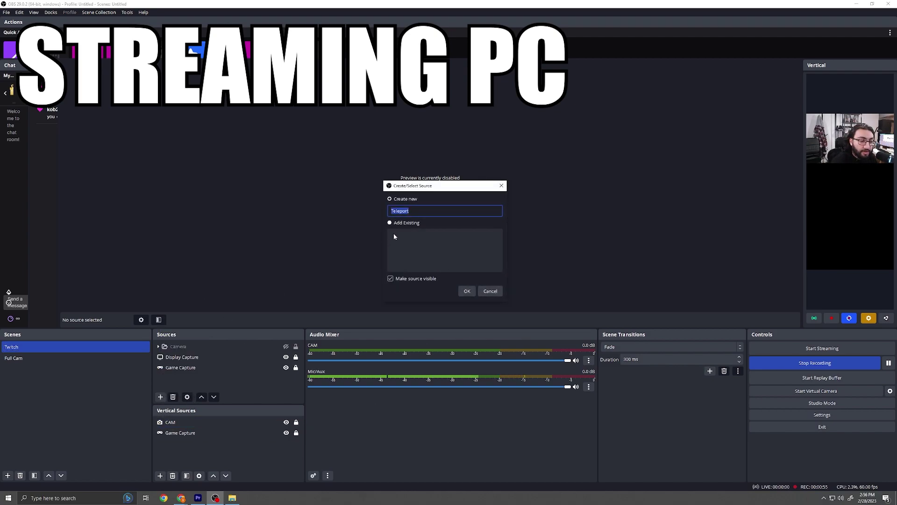
pyautogui.write('GAMING PC FEED')
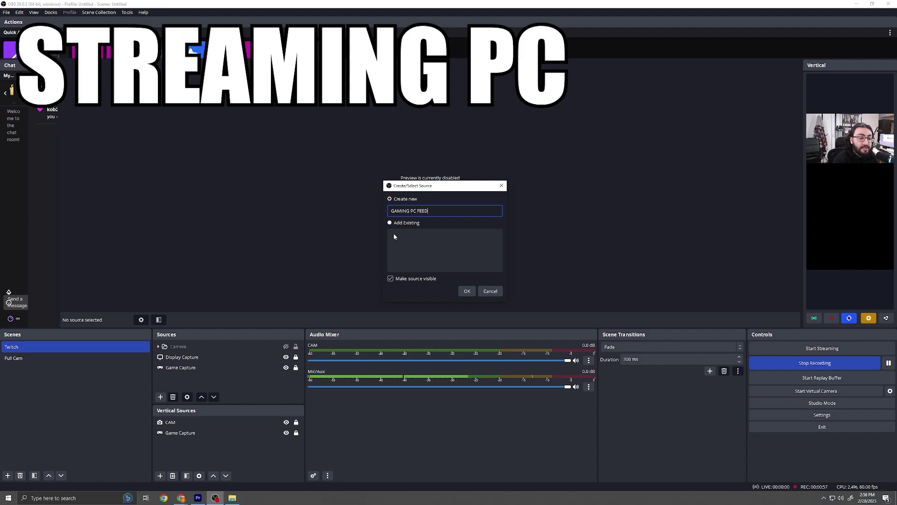
pyautogui.click(467, 291)
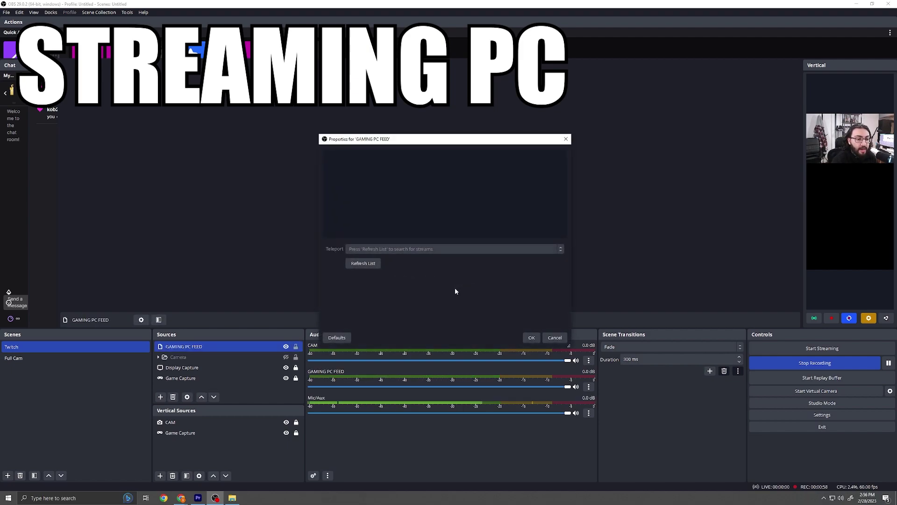
pyautogui.click(369, 262)
pyautogui.click(369, 249)
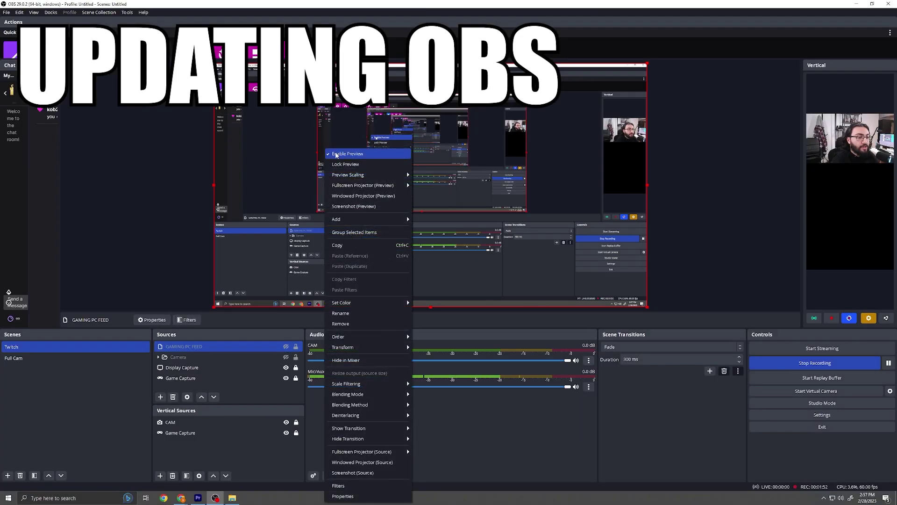
# Disable the live preview again and run Help > Check For Updates
pyautogui.click(406, 216)
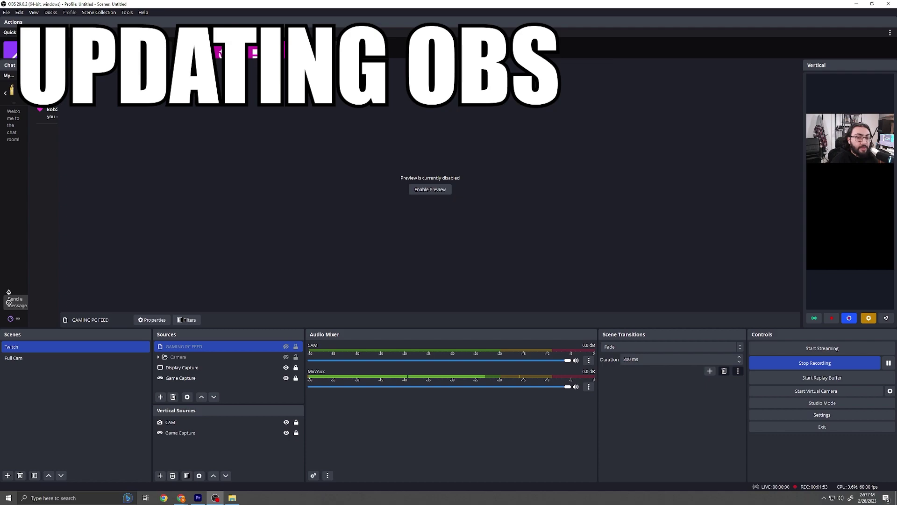
pyautogui.click(144, 13)
pyautogui.click(161, 91)
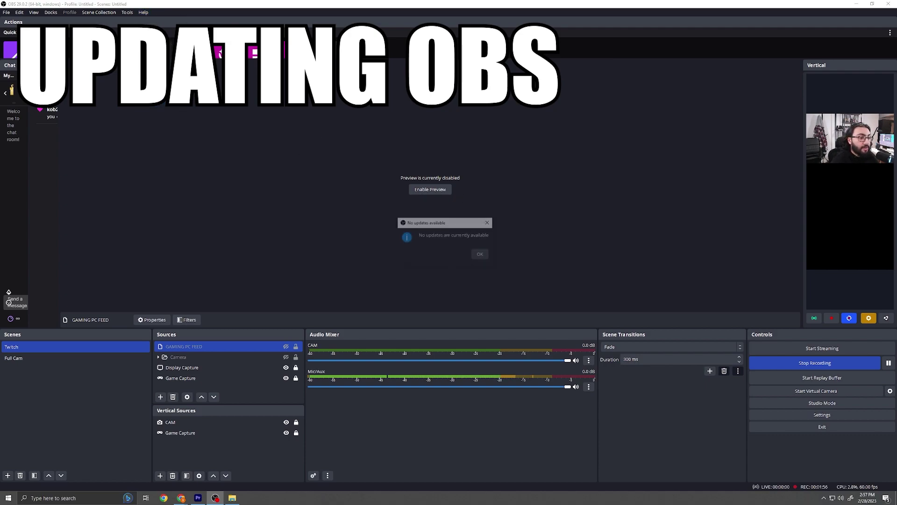